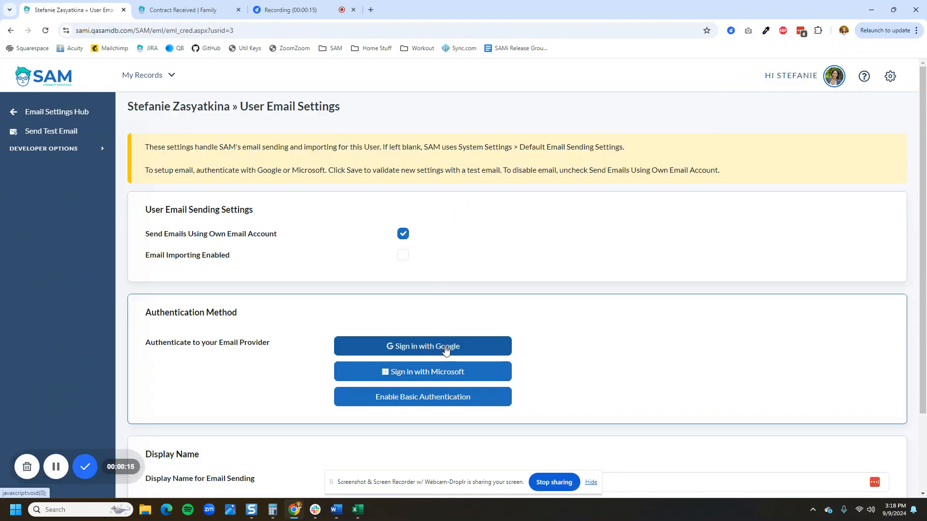
Authenticate the user's email account with Google using the work account and allow SAM to access its Gmail
click(447, 347)
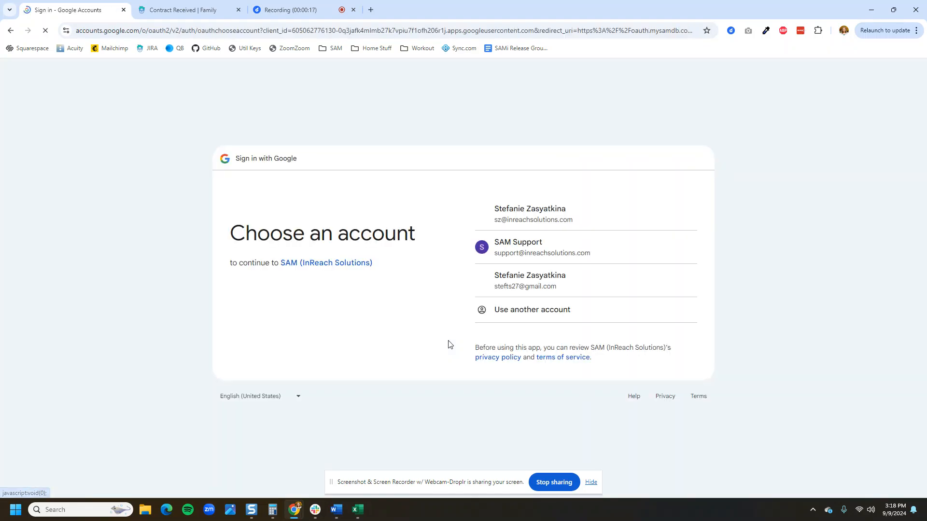
click(552, 226)
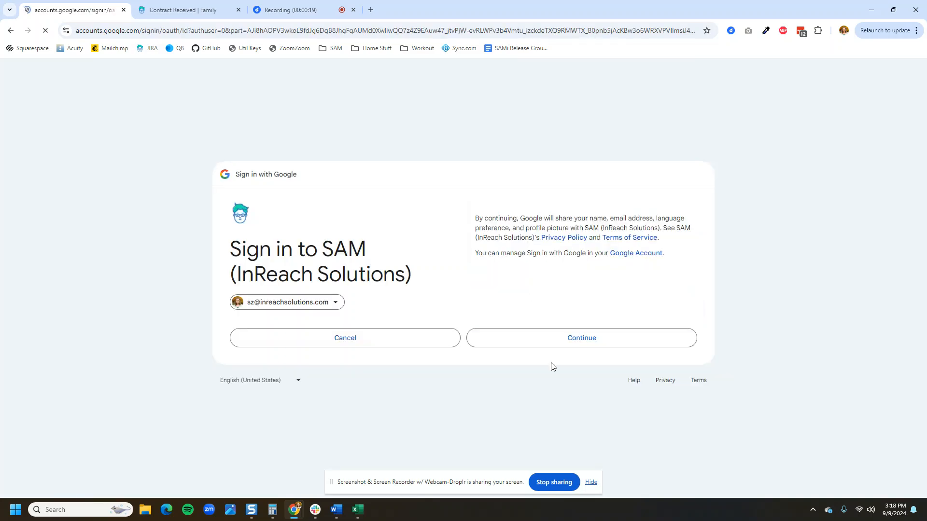
click(555, 342)
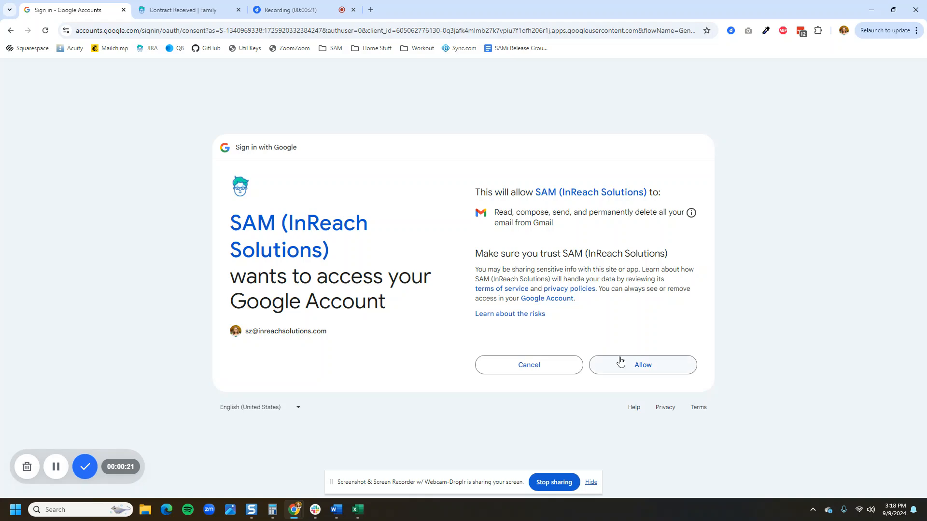
click(620, 362)
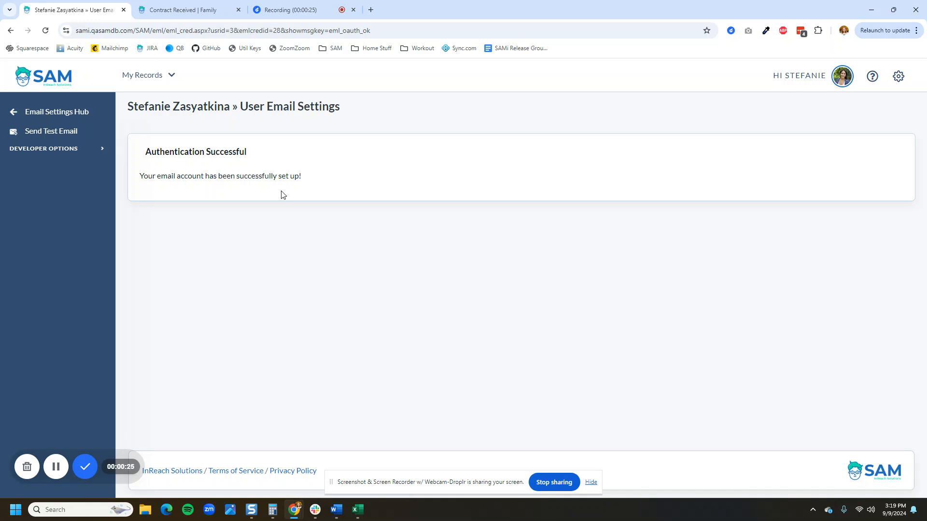
Switch to the already open template page and go to the Templates list through the system settings
click(205, 9)
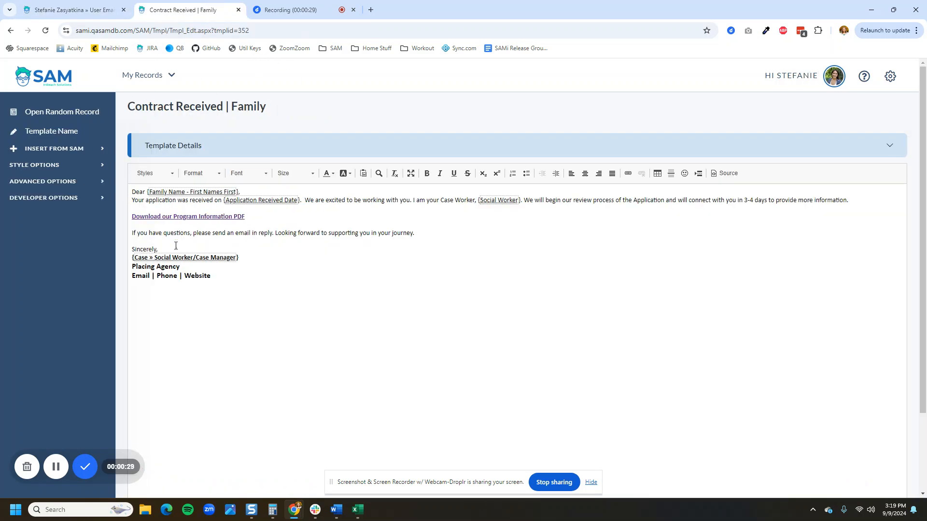
click(890, 77)
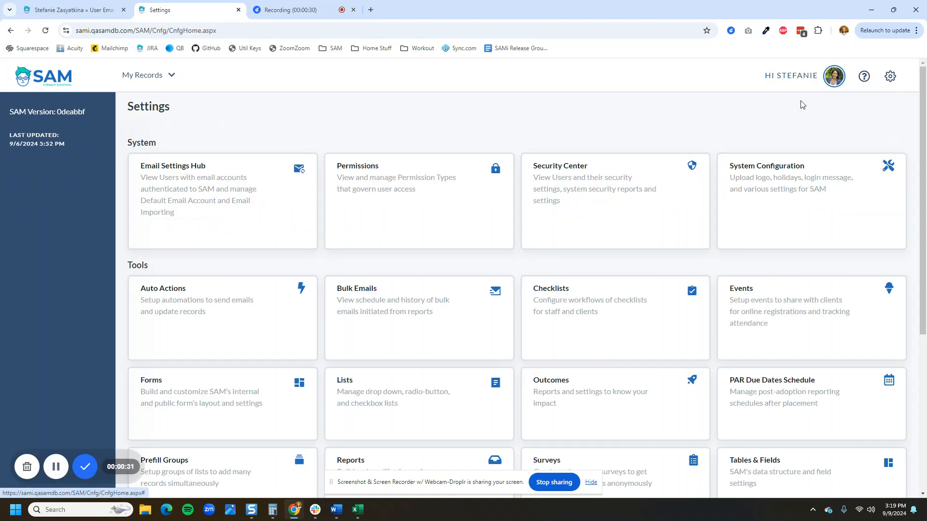
scroll(278, 246, down, 3)
scroll(279, 246, down, 2)
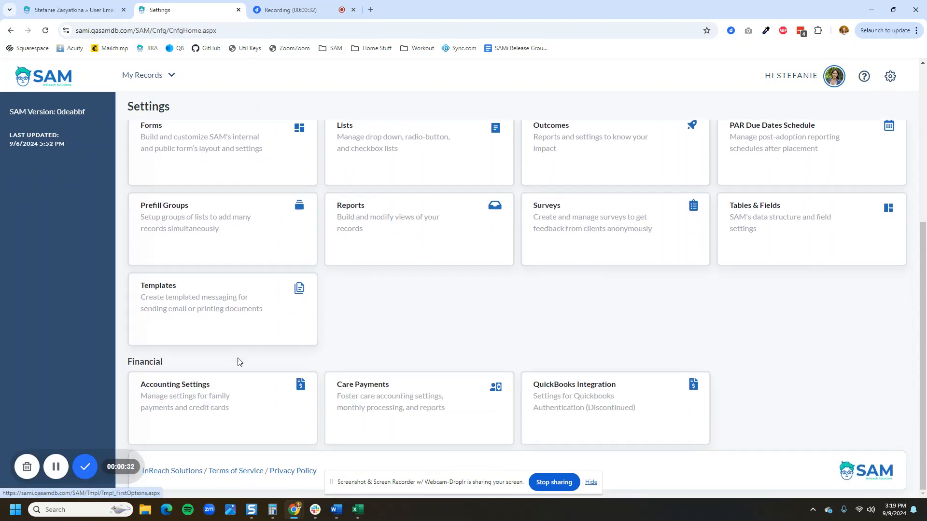
click(207, 309)
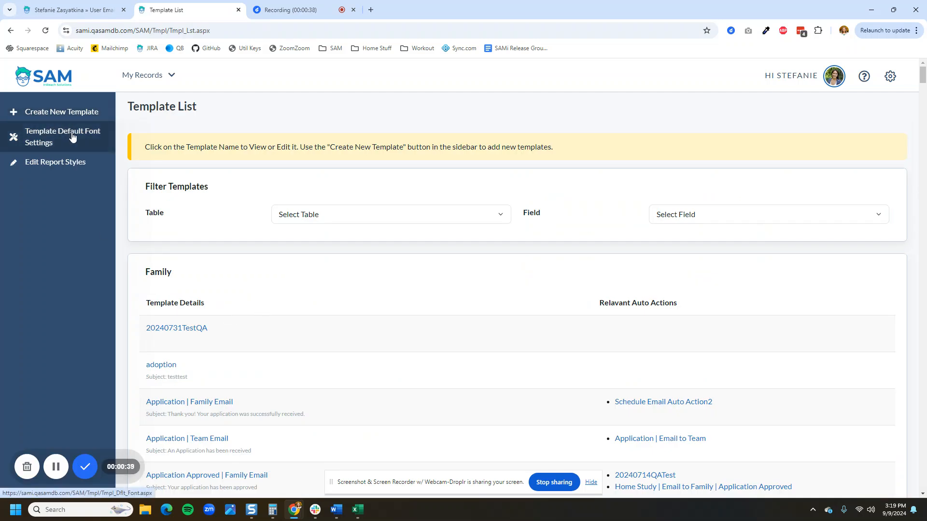
Search the template list for "contrac" and open the Contract Received | Family template
scroll(76, 140, down, 3)
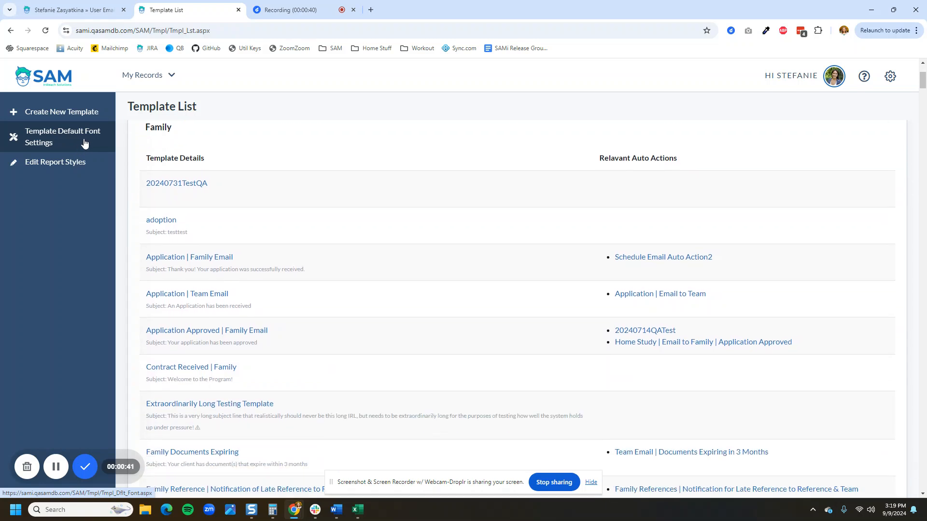
key(ctrl+f)
text(contr)
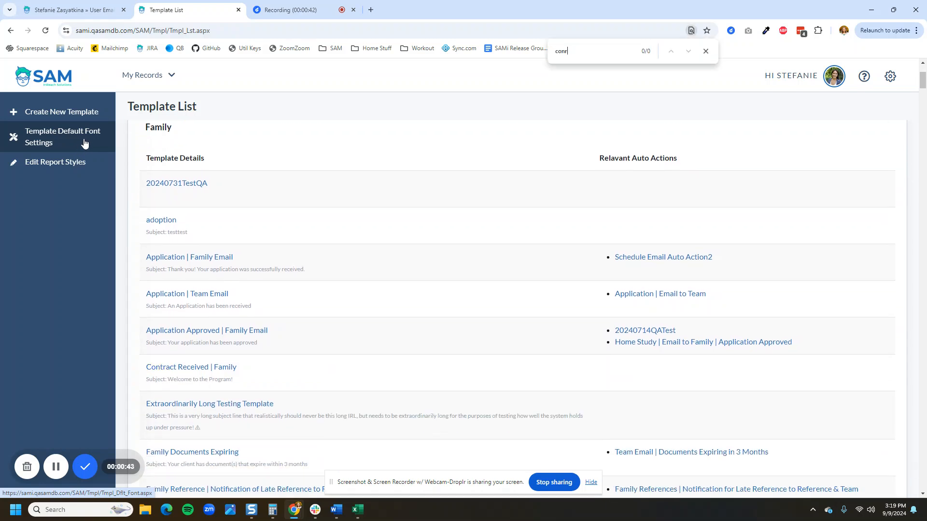
text(ac)
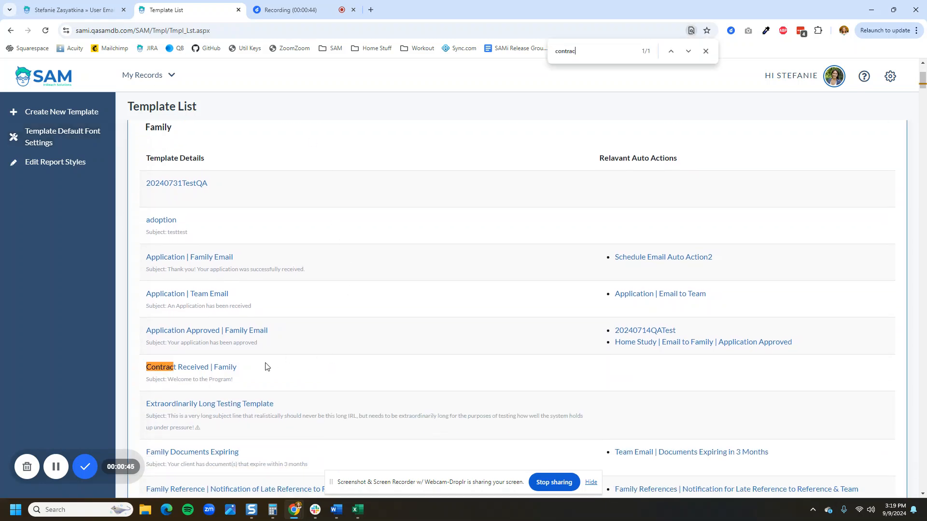
click(232, 369)
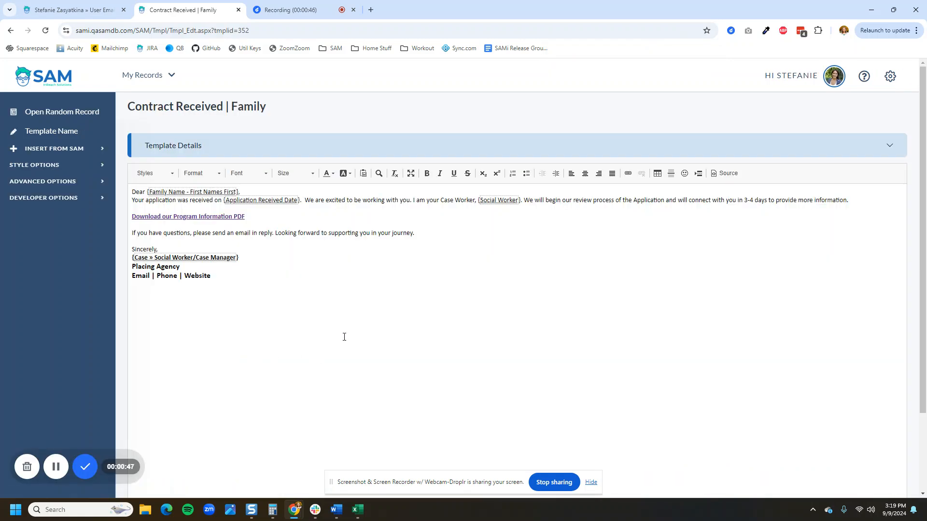
Return to the email settings page and create a new auto action named "Contract Received | Family Email" from the Auto Actions settings
click(71, 7)
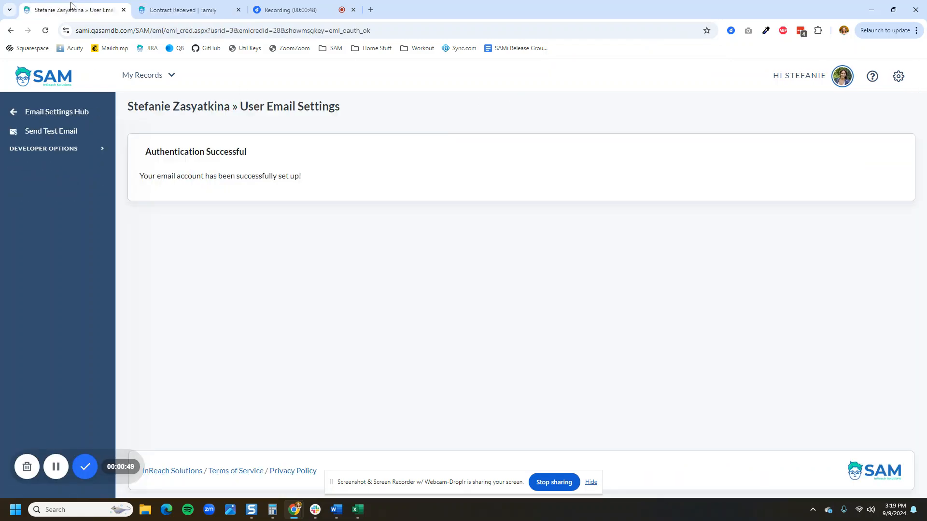
click(897, 76)
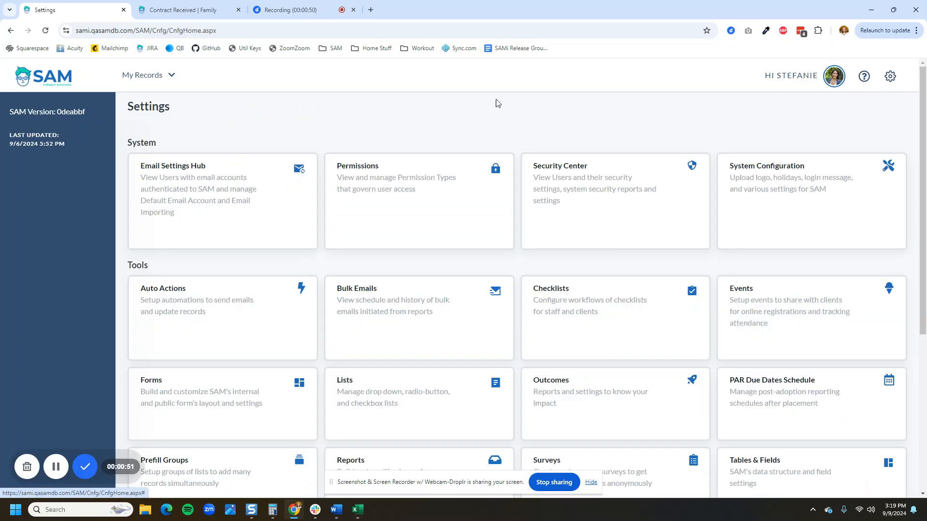
click(174, 300)
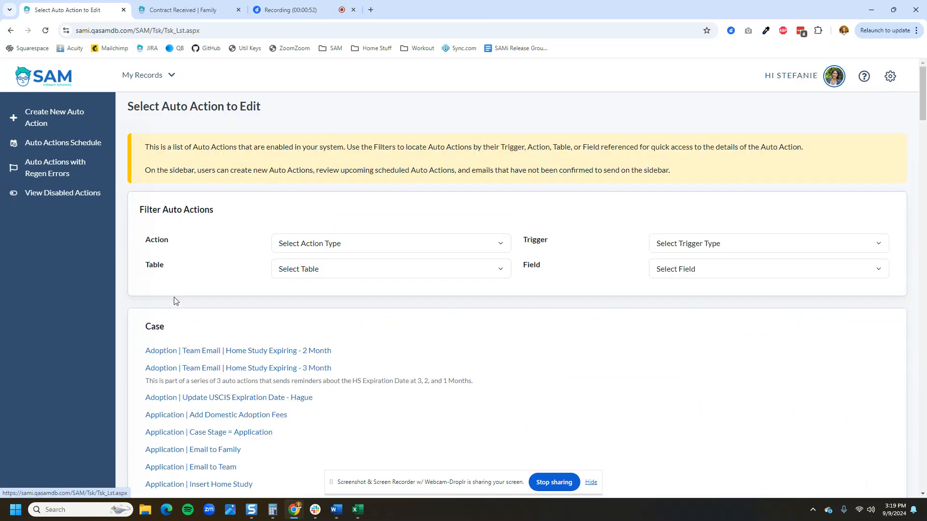
click(60, 124)
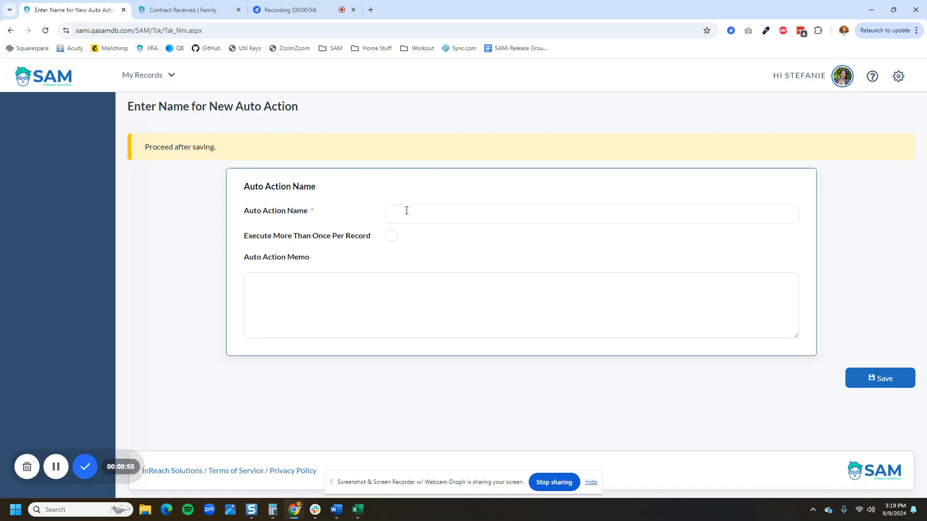
text(Contract Received | Family Email)
click(392, 235)
click(393, 238)
click(888, 379)
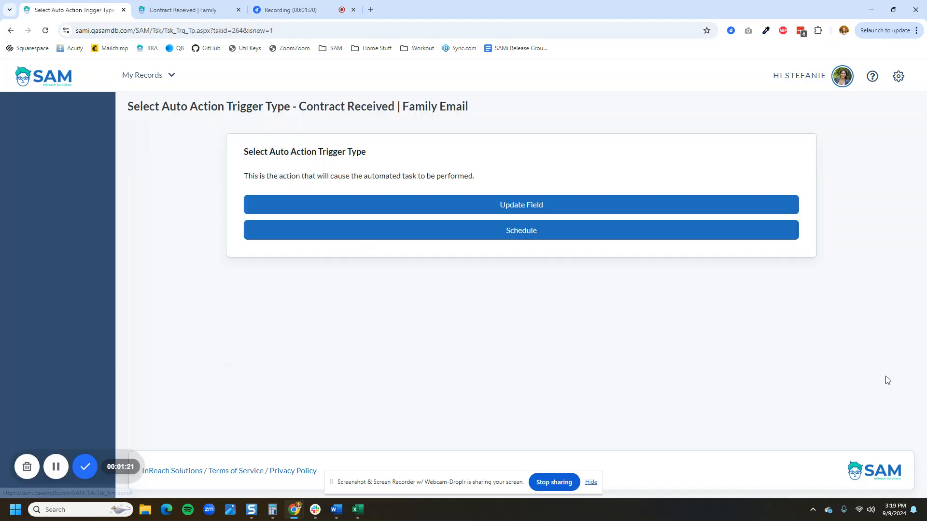
Set the auto action's trigger type to Update Field and choose the Case table under Family as the trigger table
drag(570, 211, 604, 192)
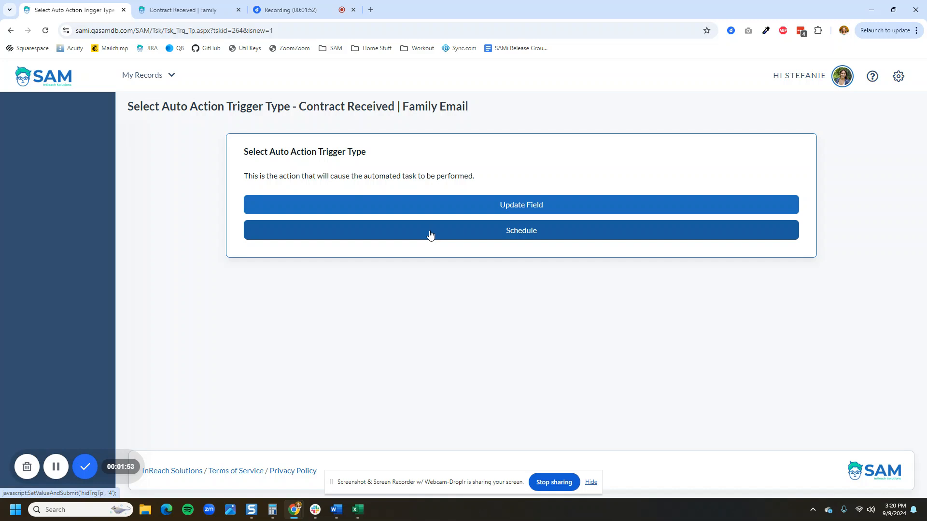
click(444, 206)
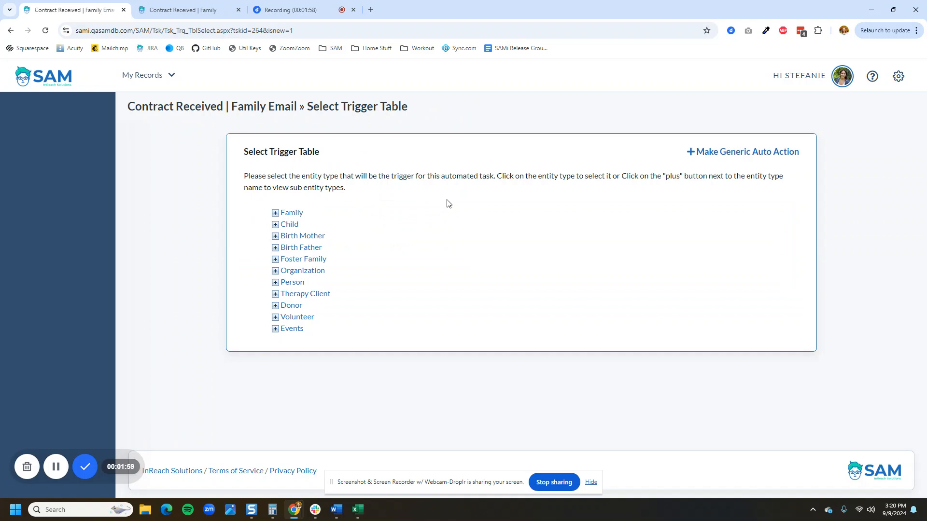
click(276, 214)
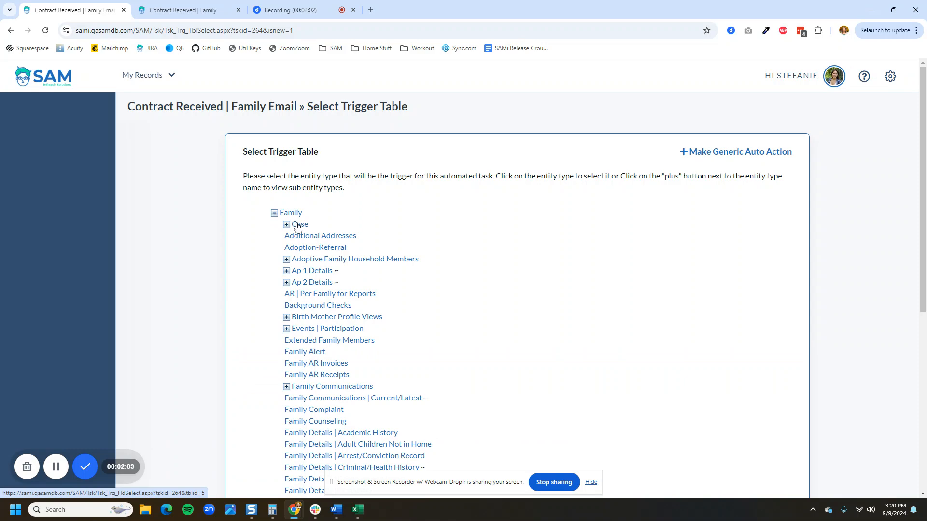
scroll(298, 227, down, 7)
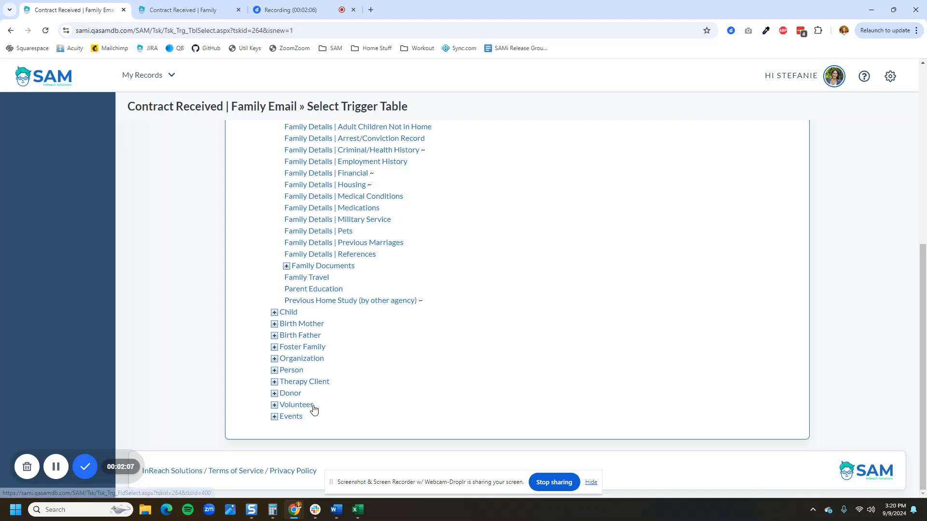
scroll(327, 395, up, 1)
scroll(327, 394, up, 6)
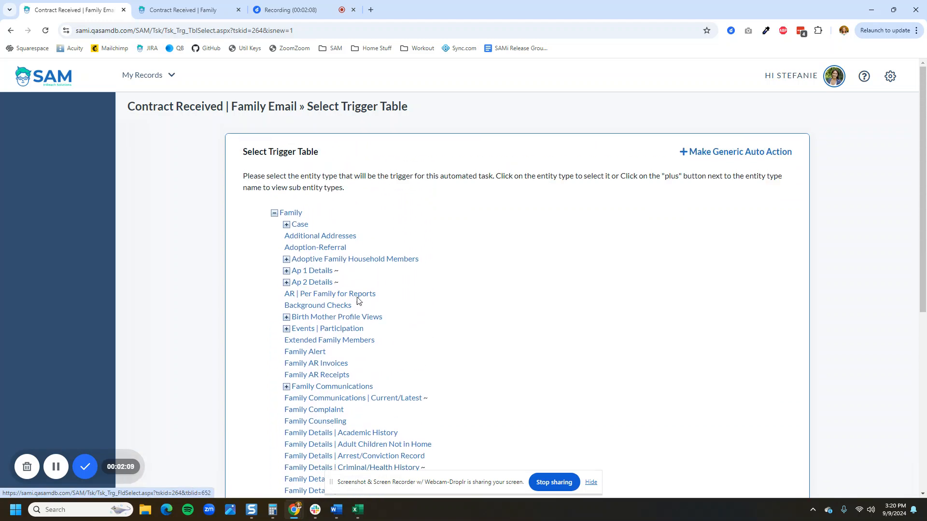
click(300, 224)
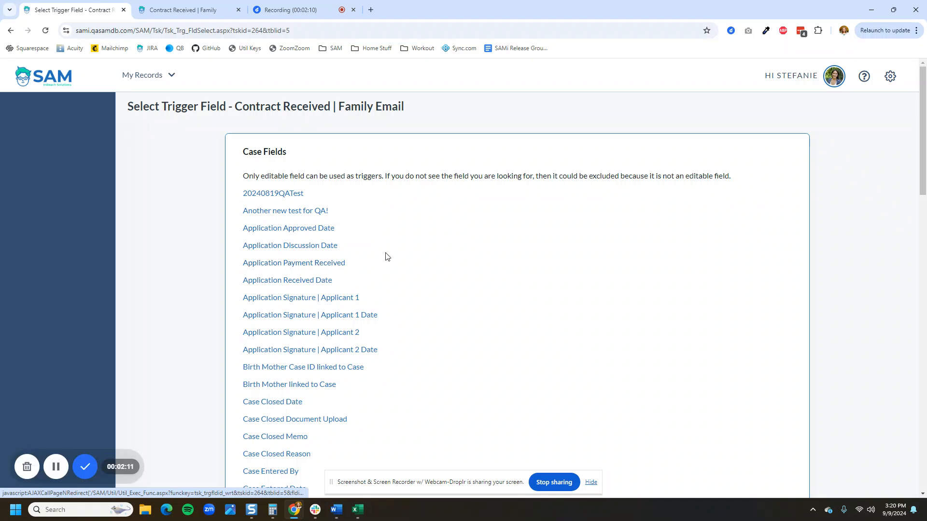
Choose Contract Received Date as the trigger field and save the default Is Not Empty trigger criterion
scroll(391, 258, down, 6)
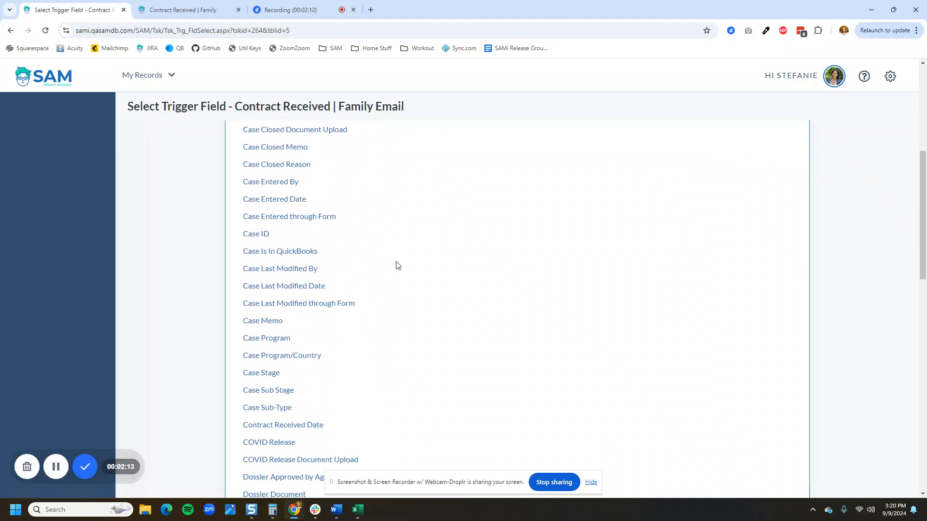
scroll(395, 265, down, 3)
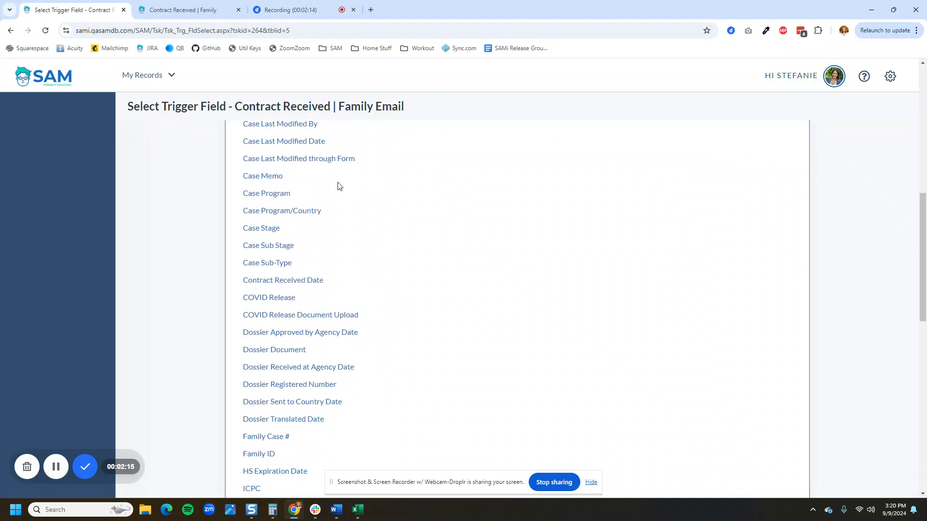
click(294, 282)
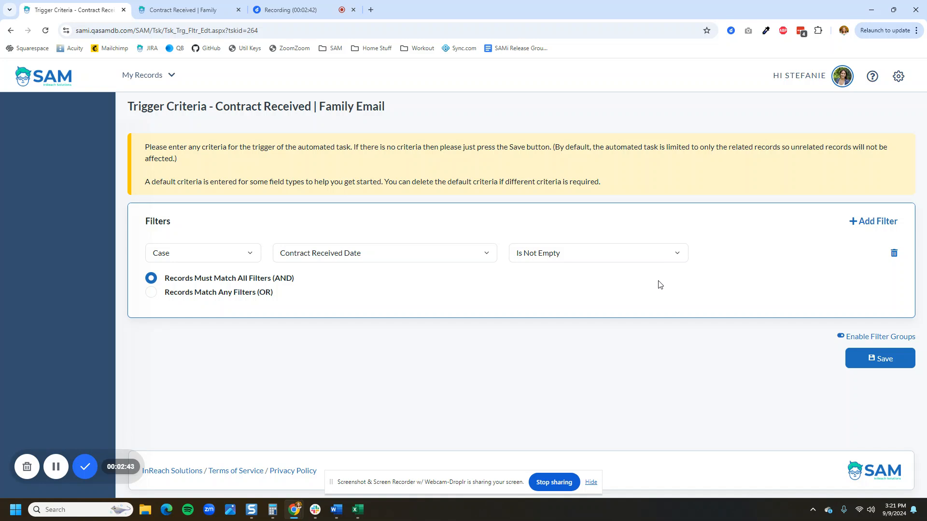
click(875, 365)
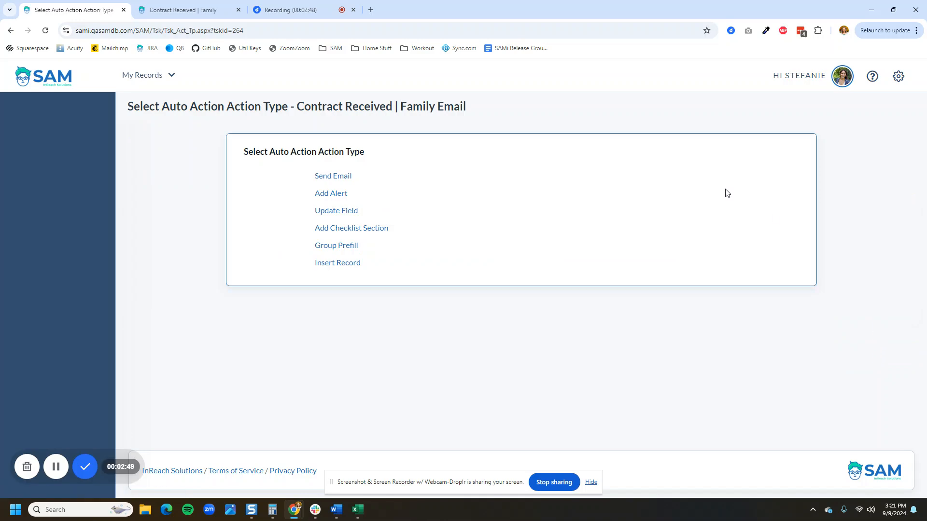
Set the action type to Send Email and use the Contract Received | Family template for it
drag(383, 155, 320, 151)
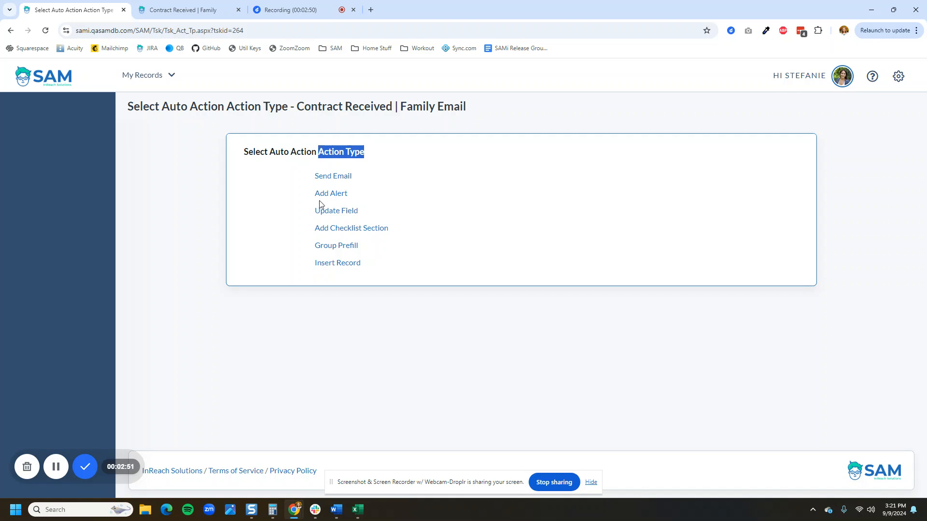
click(334, 178)
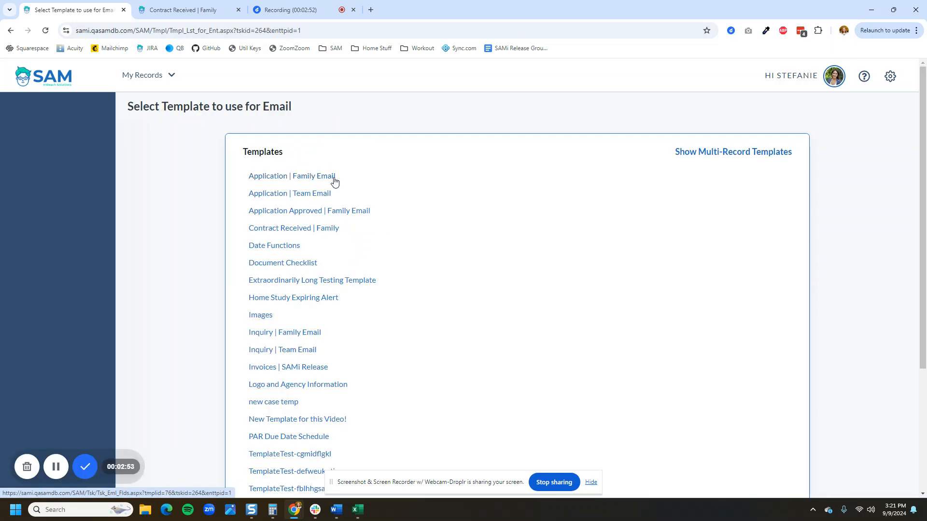
drag(345, 157, 241, 166)
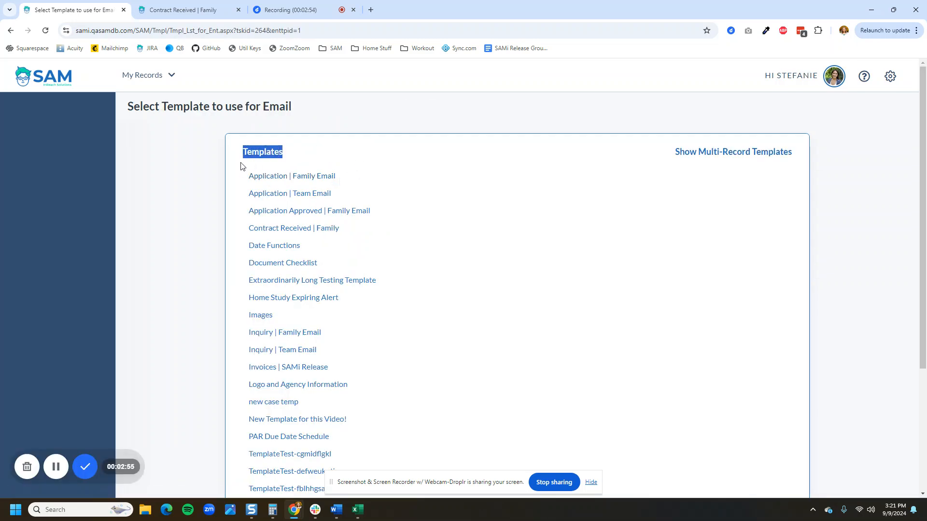
click(289, 231)
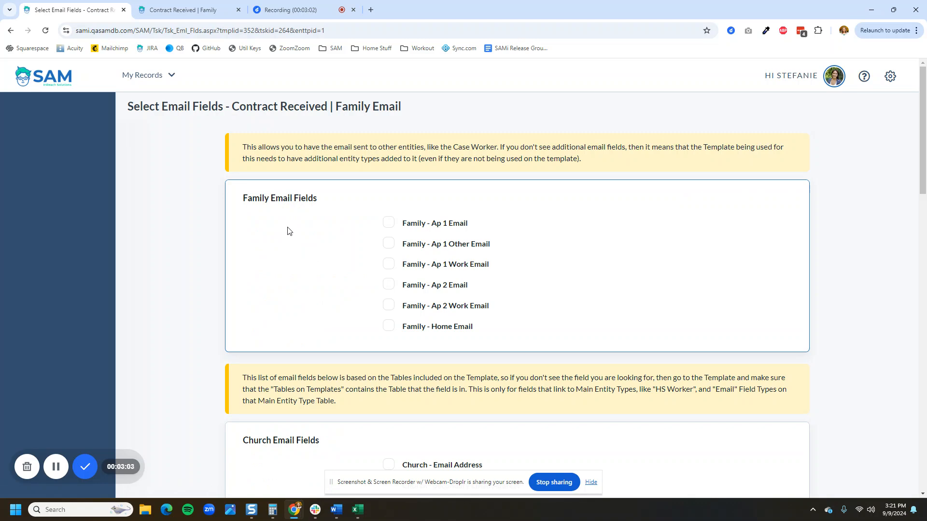
Choose Family - Home Email as the recipient field and save the email field selection without additional or BCC addresses
scroll(288, 231, down, 1)
click(387, 279)
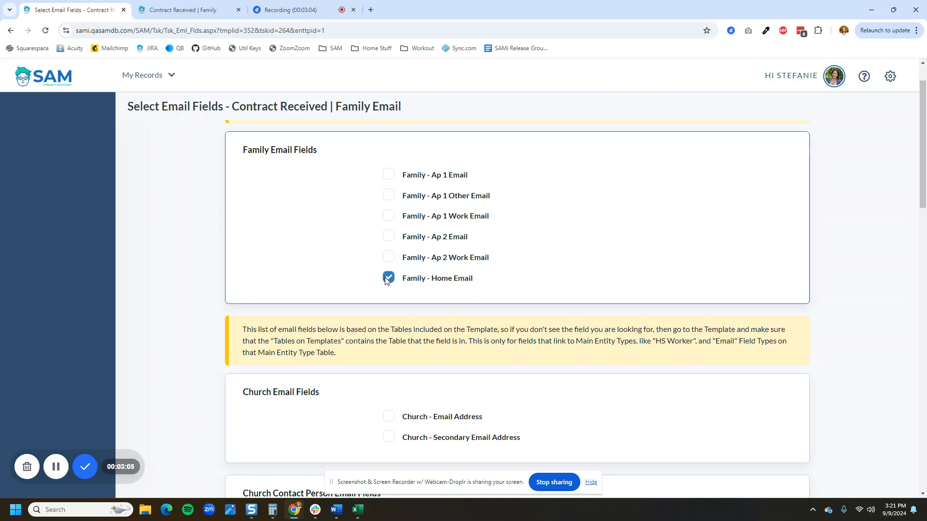
scroll(387, 278, down, 10)
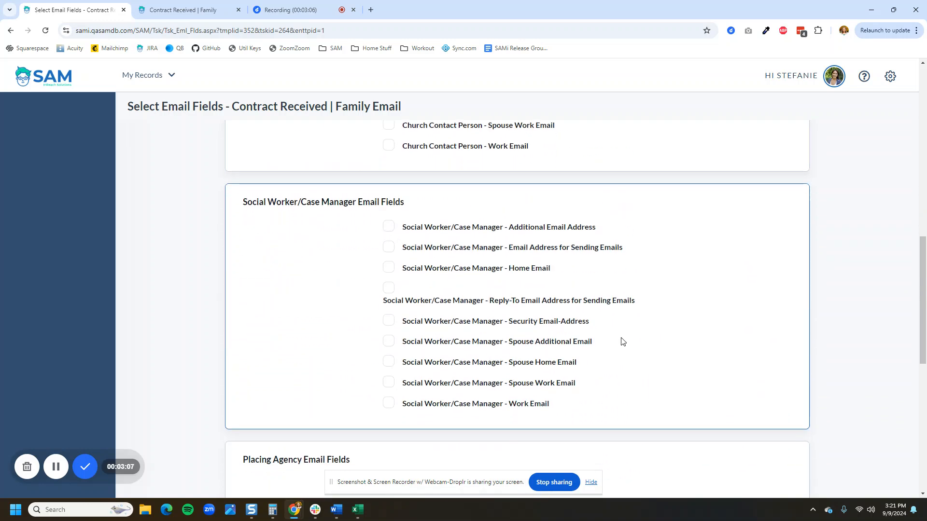
scroll(620, 341, down, 8)
scroll(614, 333, up, 10)
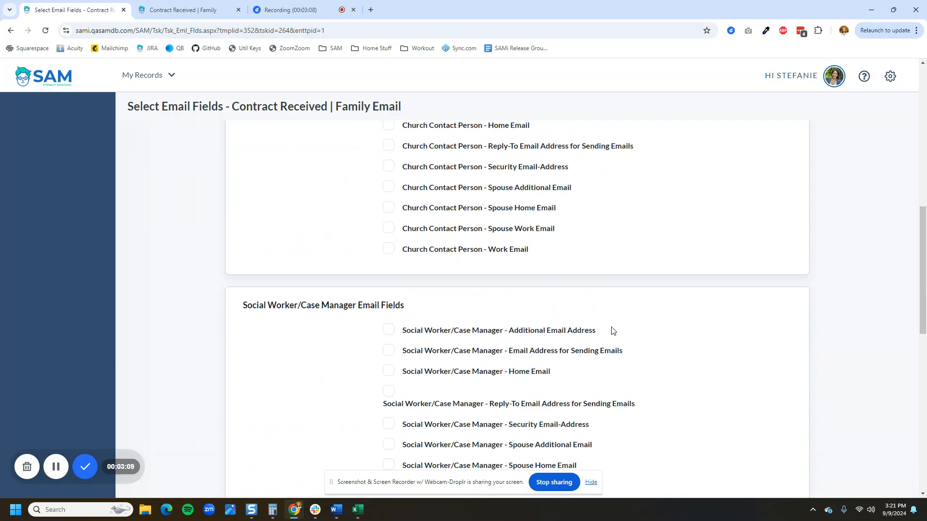
scroll(613, 331, up, 4)
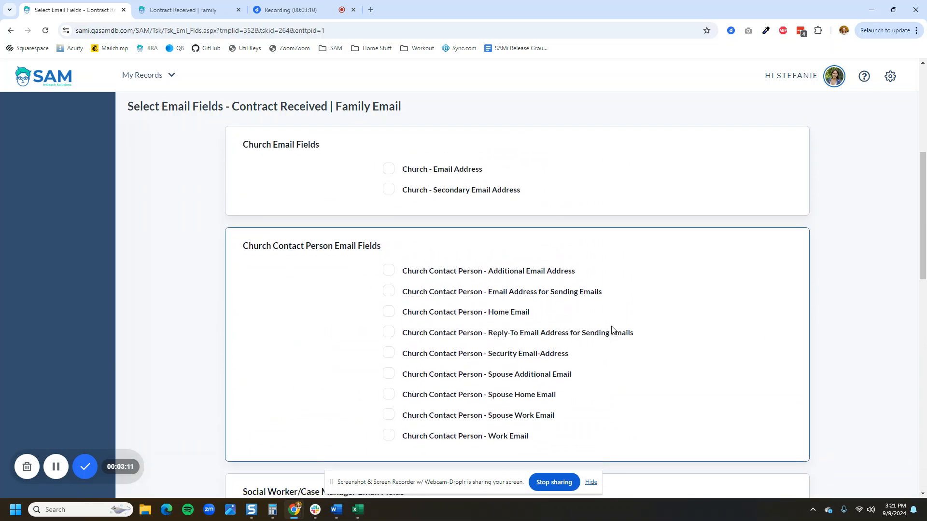
scroll(612, 330, down, 3)
scroll(613, 328, down, 3)
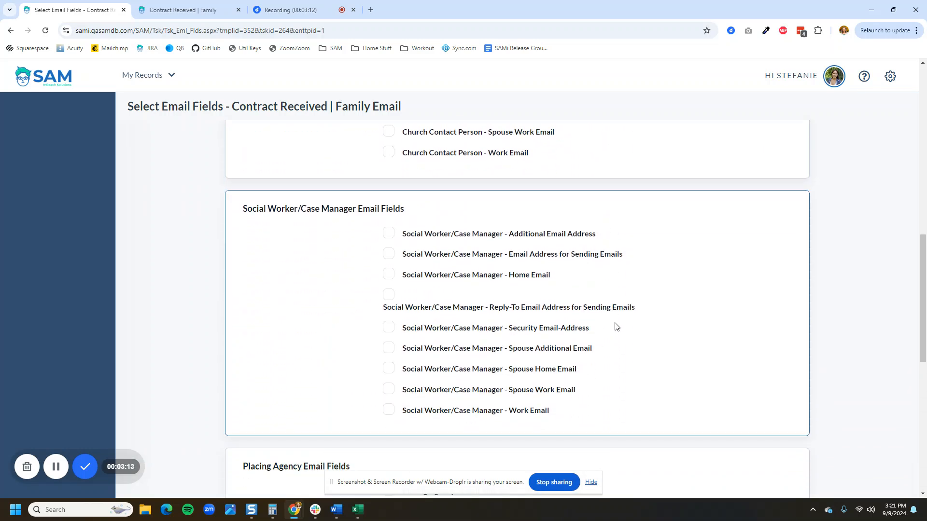
scroll(615, 327, down, 9)
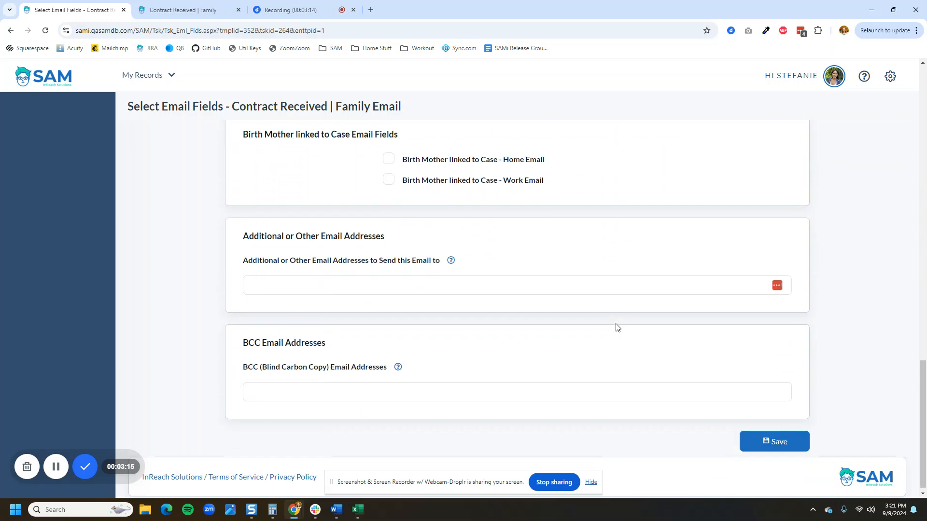
click(795, 435)
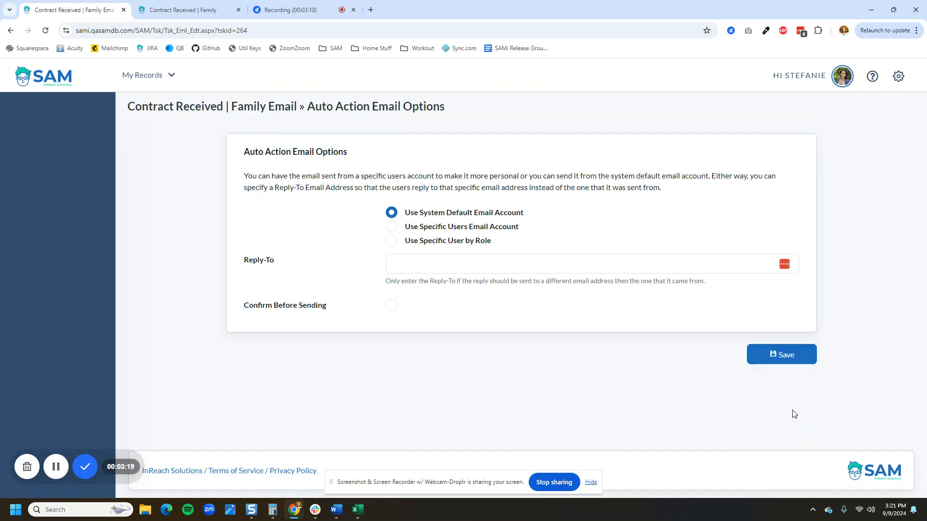
Set the auto action to use a specific user's email account and choose the staff member's inreachsolutions.com account as the sender
click(456, 230)
click(453, 265)
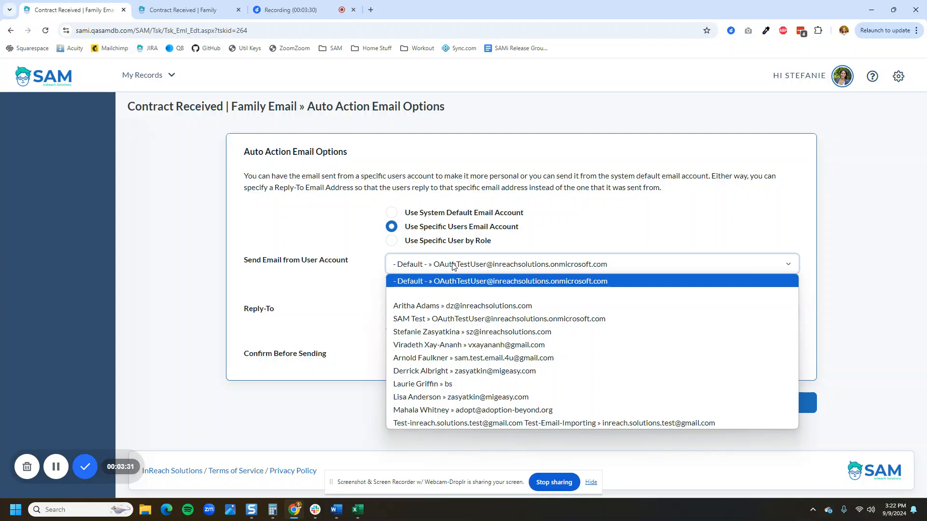
click(467, 332)
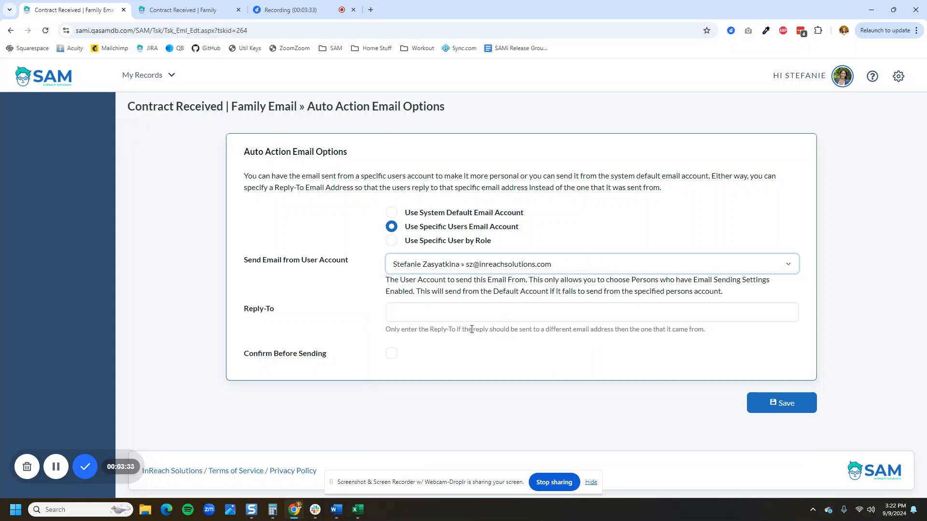
Try sending the email from a specific user by role, using the Adoption Advisor role
click(392, 241)
click(438, 271)
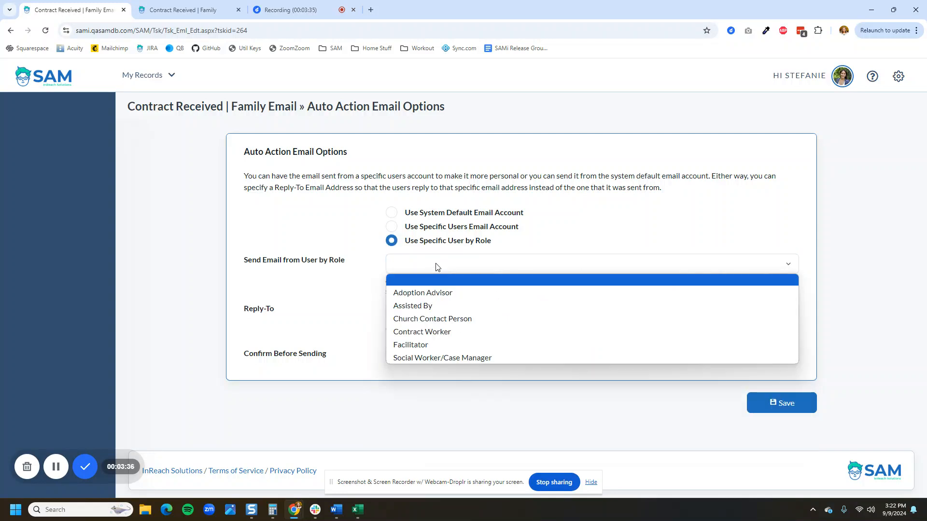
click(444, 289)
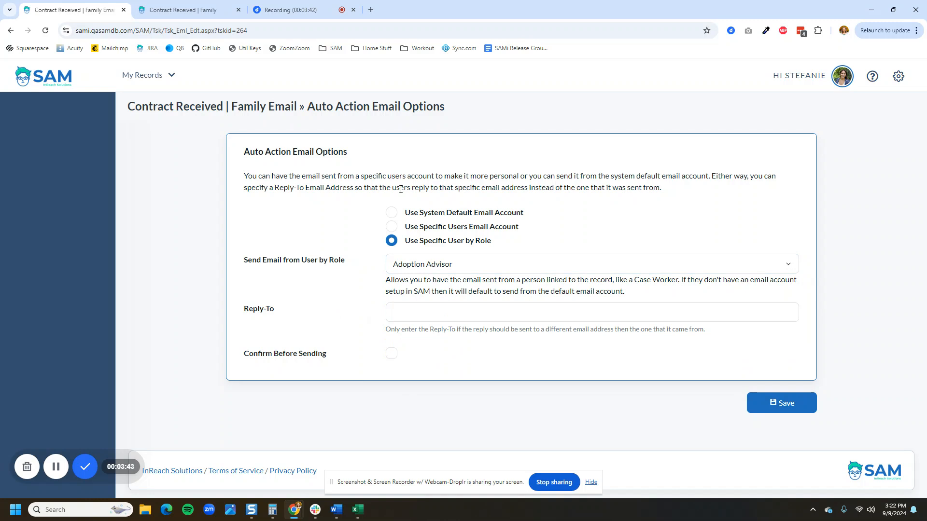
Switch the sender back to Use Specific Users Email Account and save the auto action email options
click(392, 226)
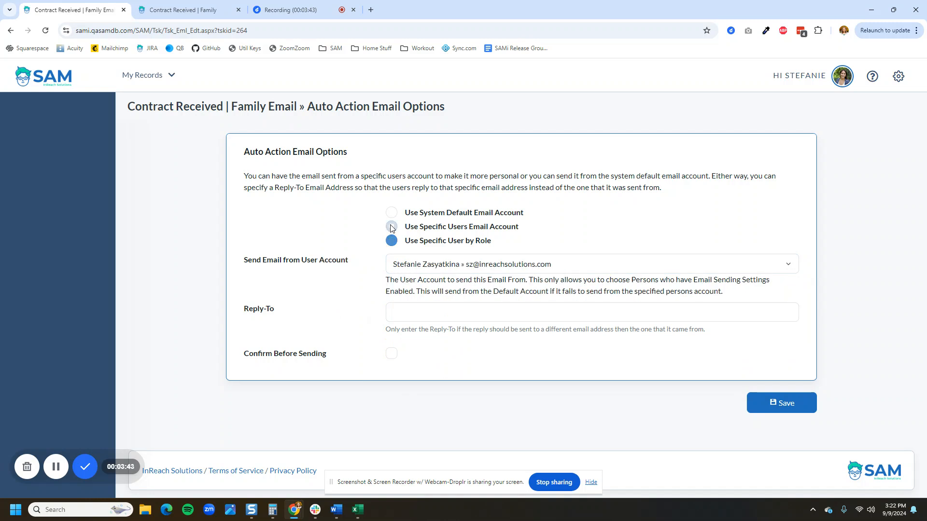
click(785, 404)
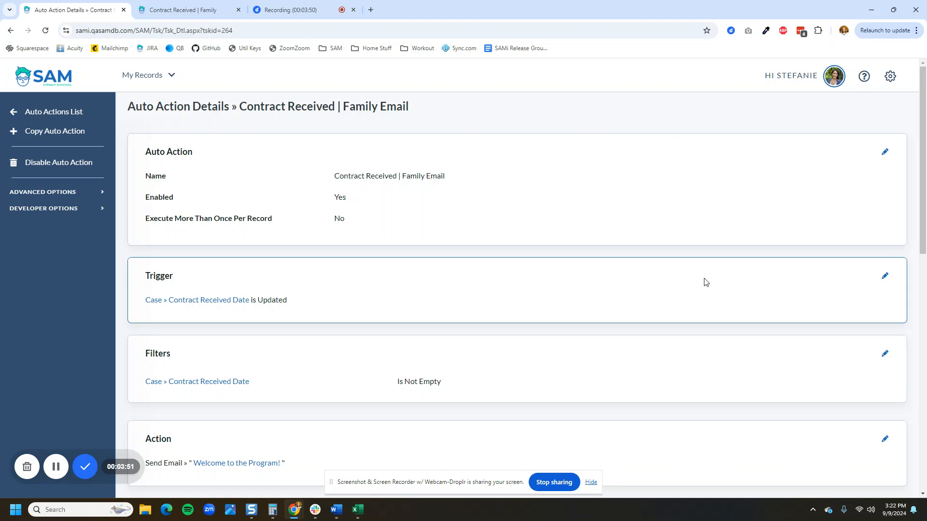
Review the auto action's execution setting, trigger, filters, email details, subject and body, and show its advanced options
scroll(320, 203, down, 1)
scroll(341, 183, up, 1)
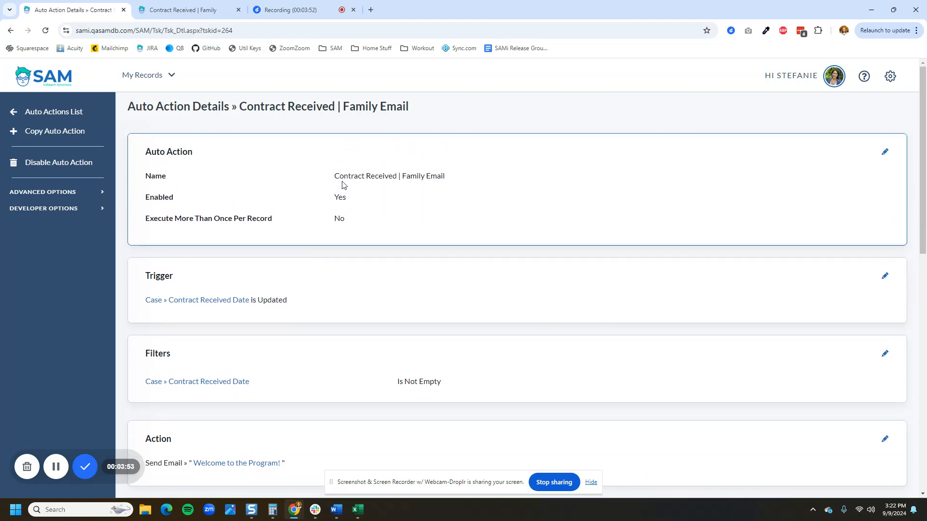
drag(361, 221, 324, 225)
scroll(314, 229, down, 1)
scroll(246, 251, down, 1)
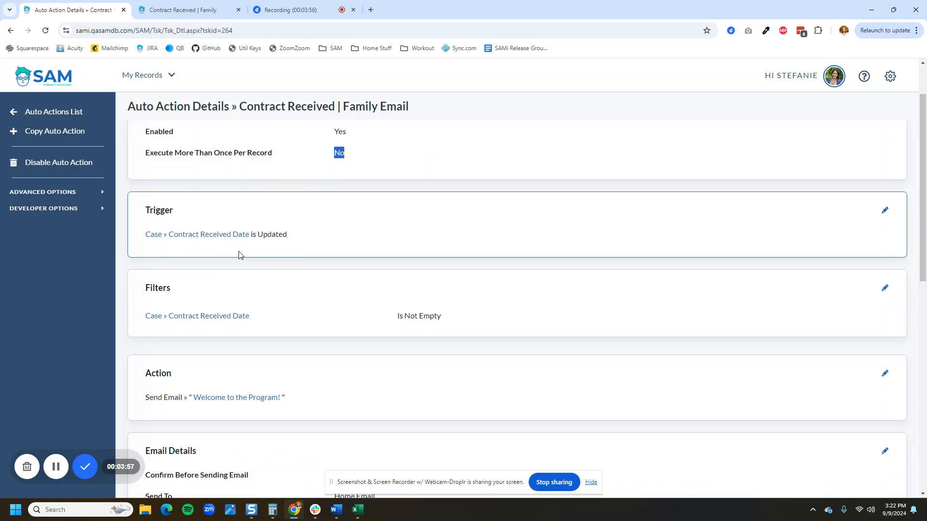
scroll(224, 289, down, 3)
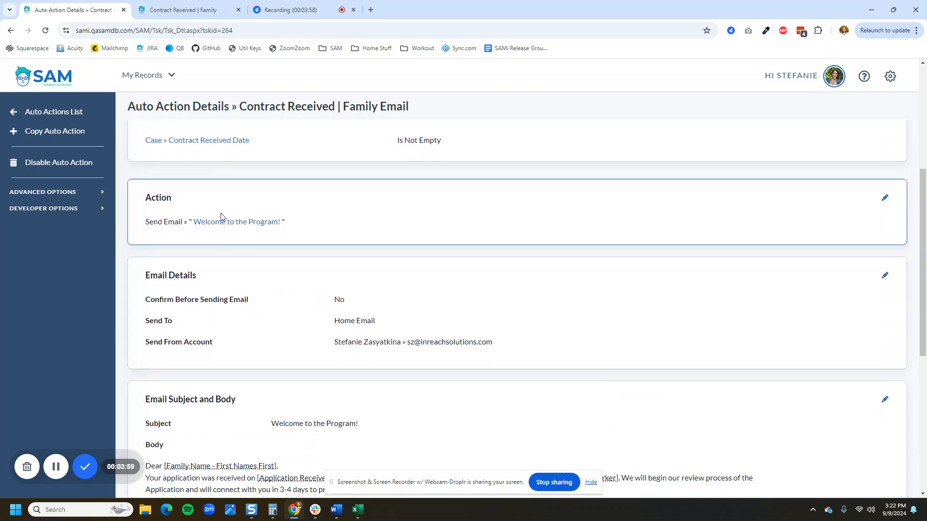
scroll(222, 214, down, 2)
scroll(184, 202, down, 2)
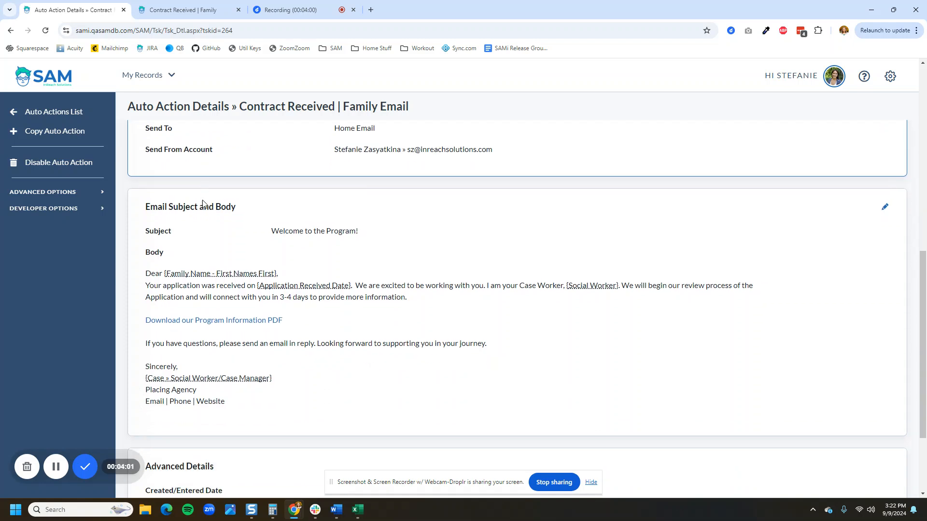
scroll(300, 321, up, 2)
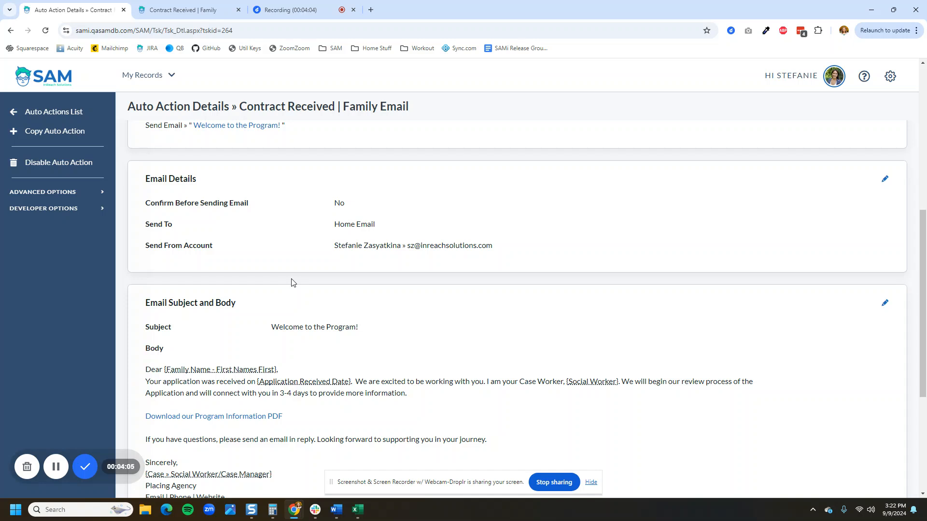
scroll(291, 282, up, 6)
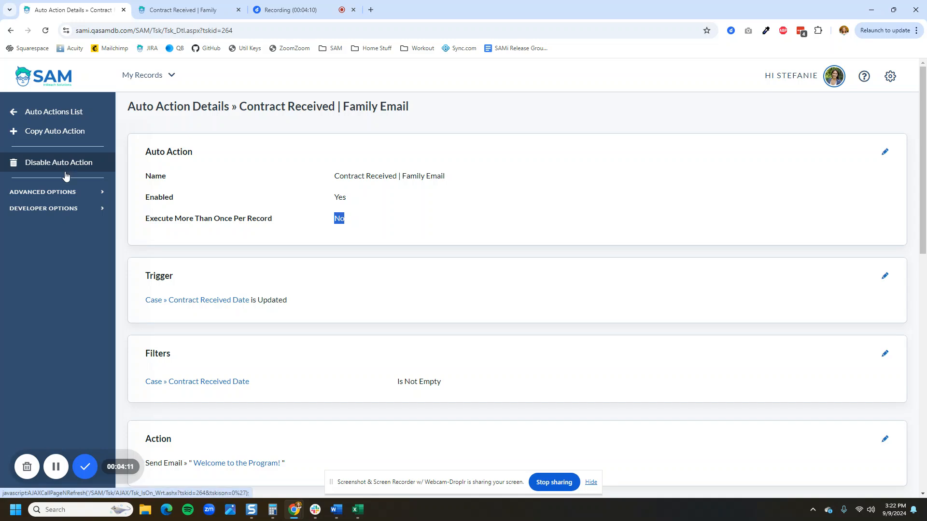
click(42, 192)
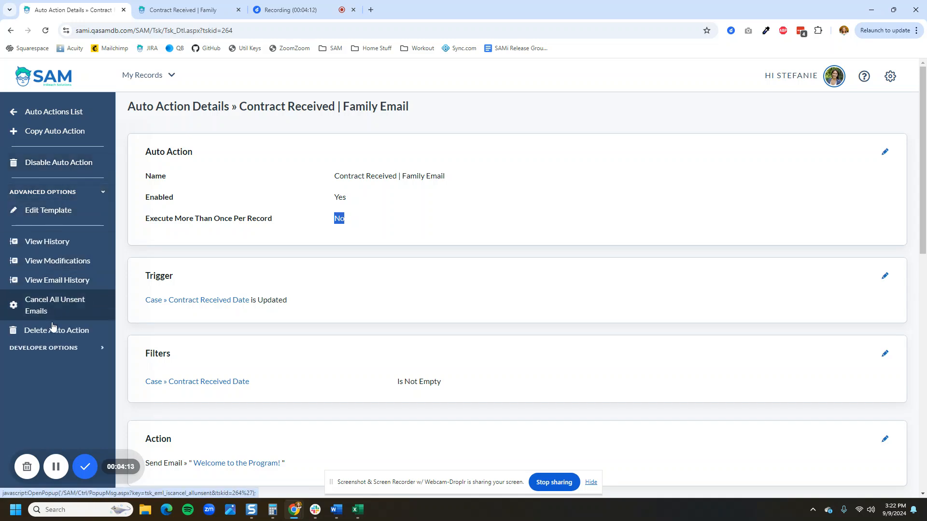